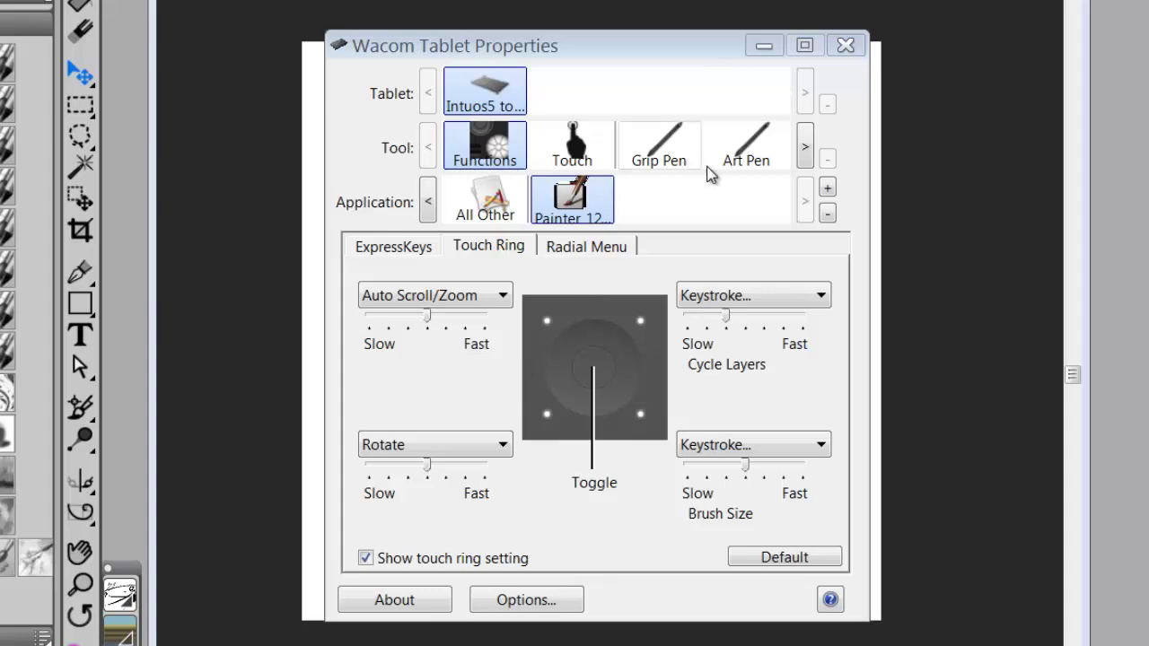
- Minimize the tablet settings and zoom the blank Untitled-1 canvas in and out with the touch ring
{"action": "left_click", "coordinate": [763, 47]}
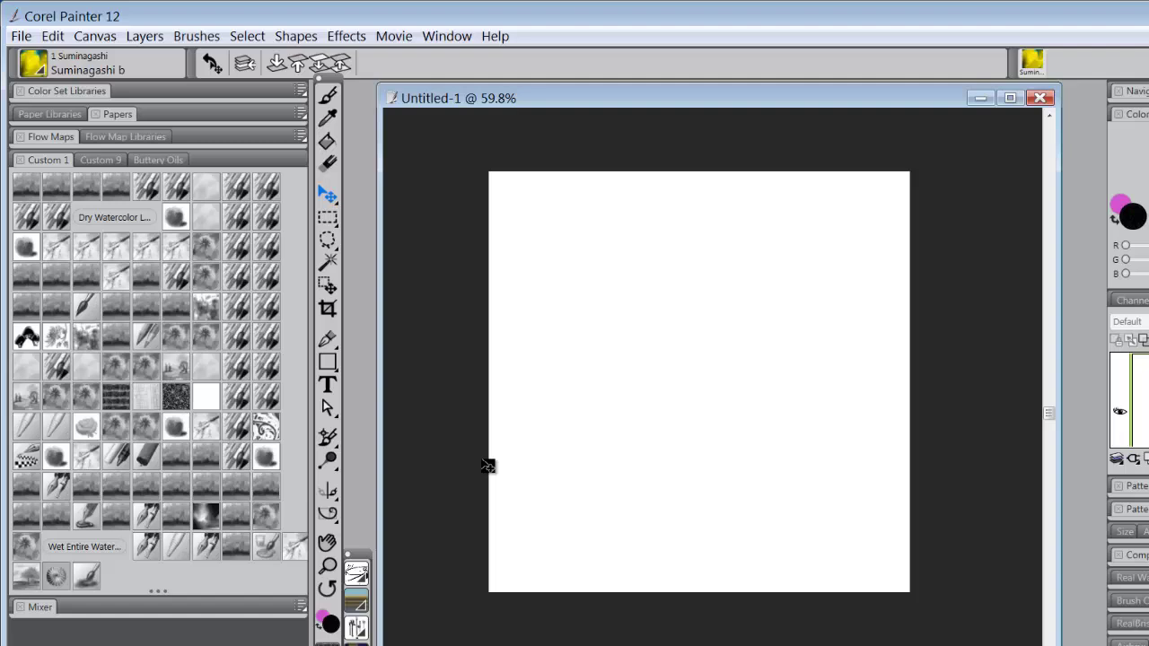
{"action": "scroll", "coordinate": [488, 466], "scroll_direction": "up", "scroll_amount": 3}
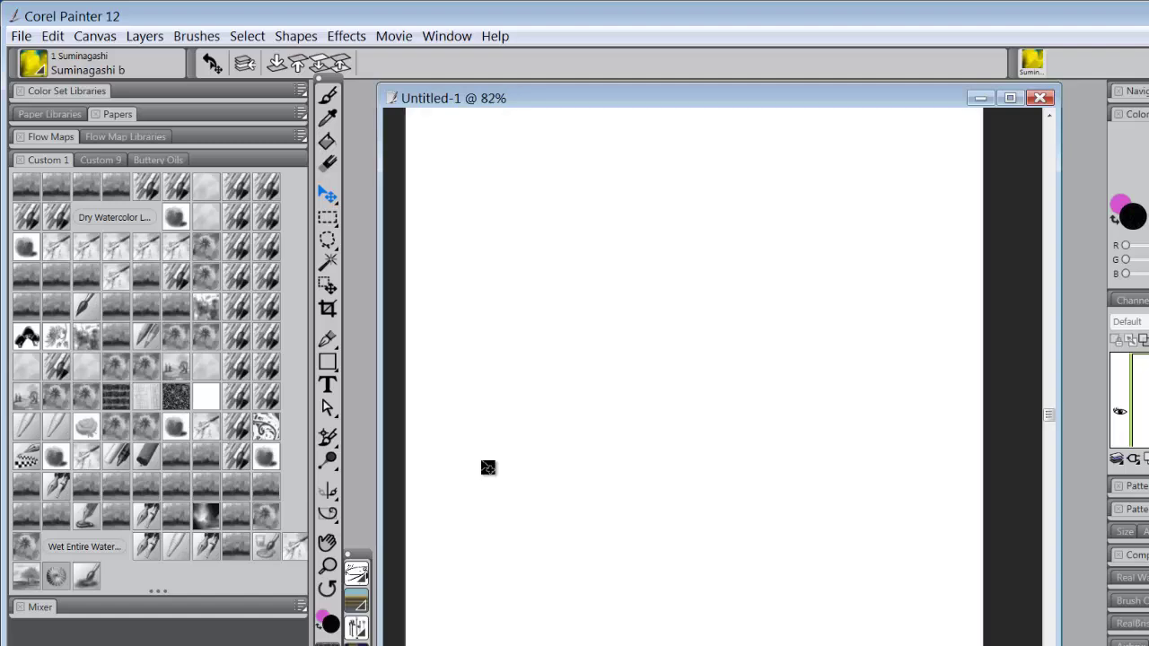
{"action": "scroll", "coordinate": [488, 466], "scroll_direction": "down", "scroll_amount": 3}
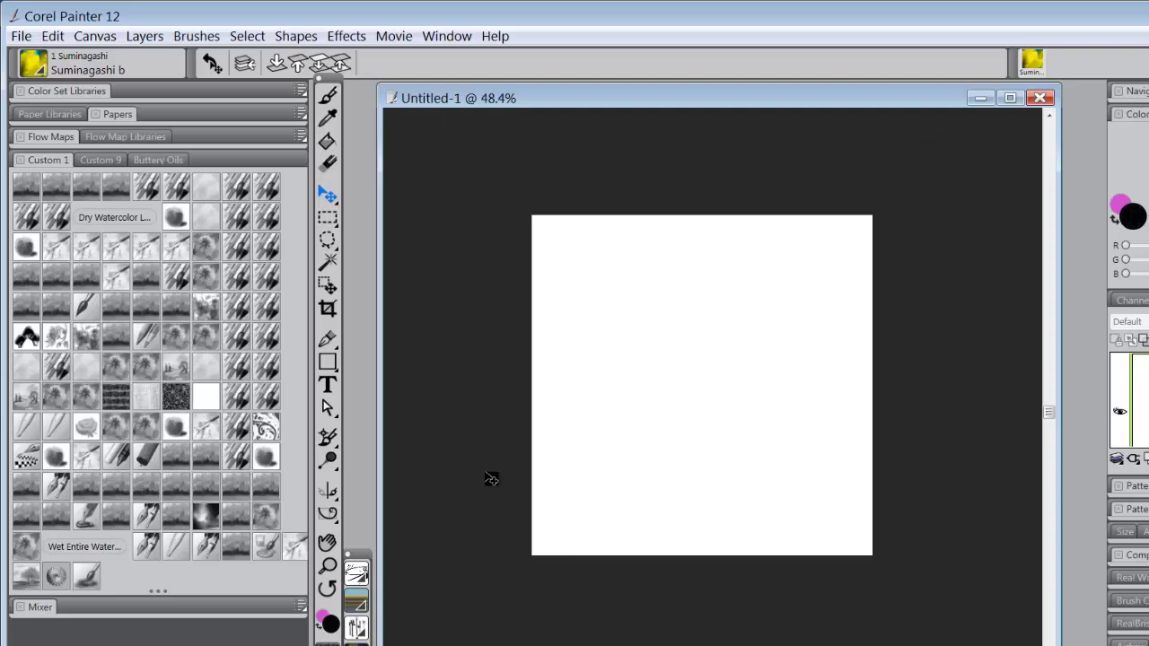
{"action": "scroll", "coordinate": [491, 480], "scroll_direction": "up", "scroll_amount": 2}
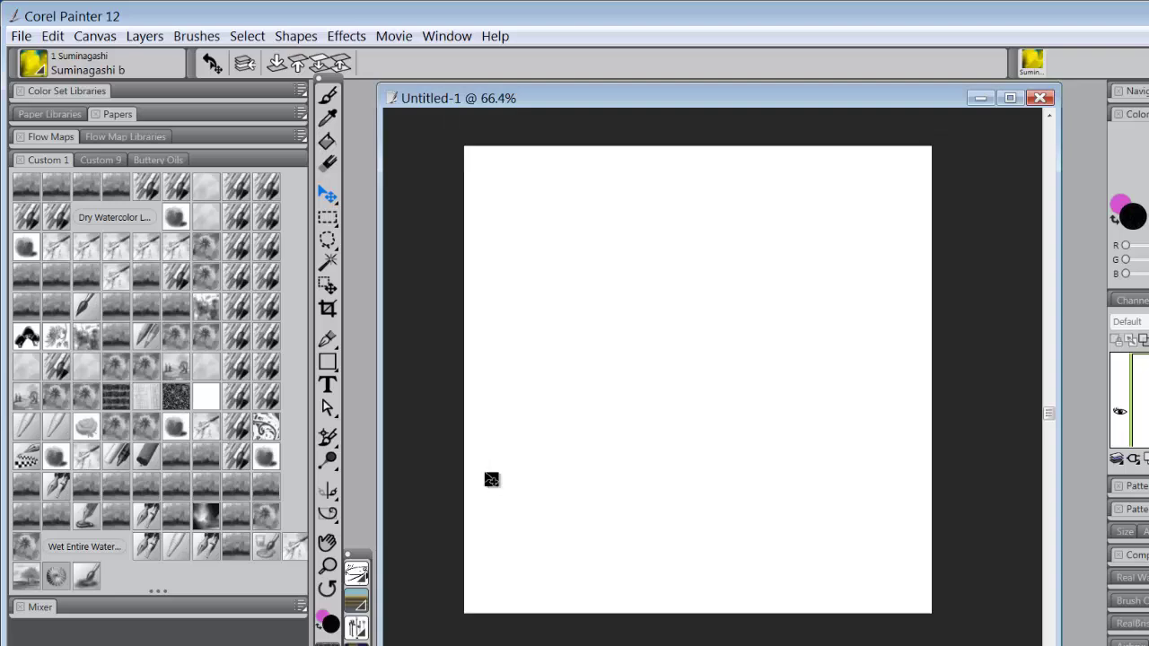
{"action": "scroll", "coordinate": [491, 480], "scroll_direction": "down", "scroll_amount": 1}
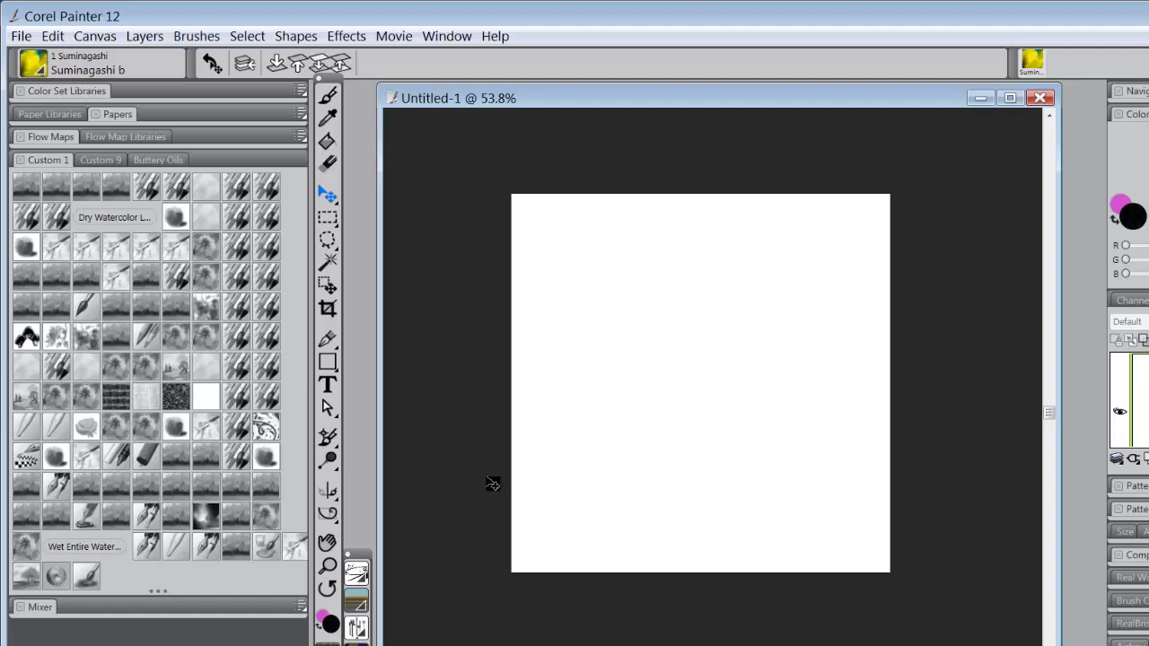
- Zoom the canvas out and back in twice using Ctrl+minus and Ctrl+plus
{"action": "key", "text": "ctrl+minus"}
{"action": "key", "text": "ctrl+minus"}
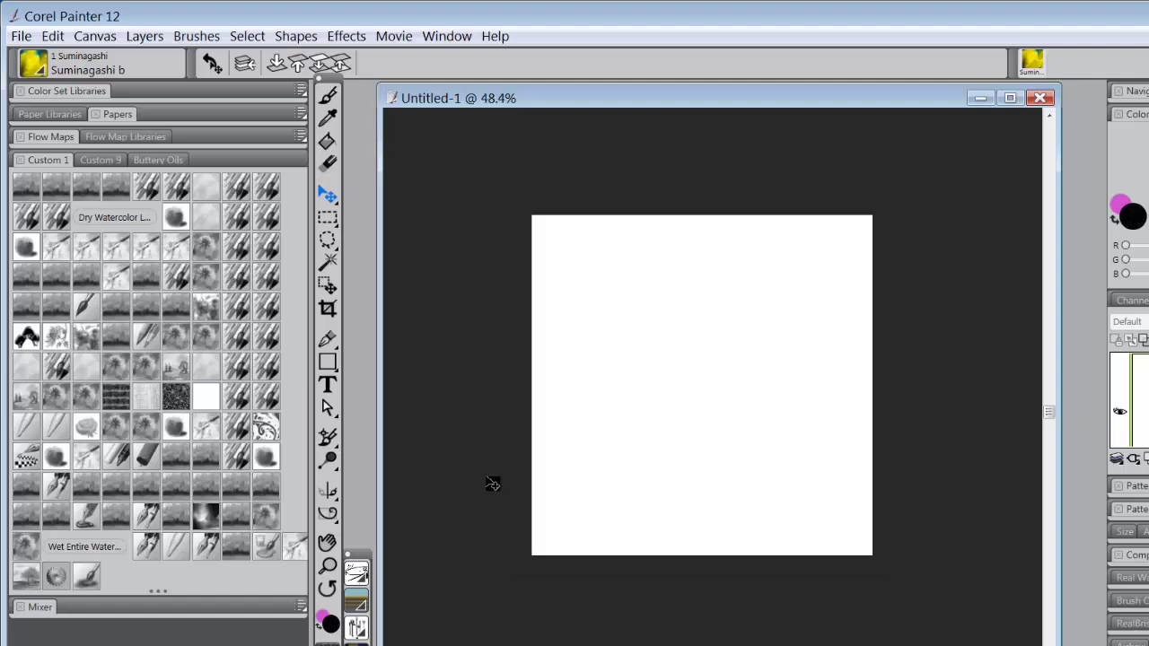
{"action": "key", "text": "ctrl+plus"}
{"action": "key", "text": "ctrl+plus"}
{"action": "key", "text": "ctrl+plus"}
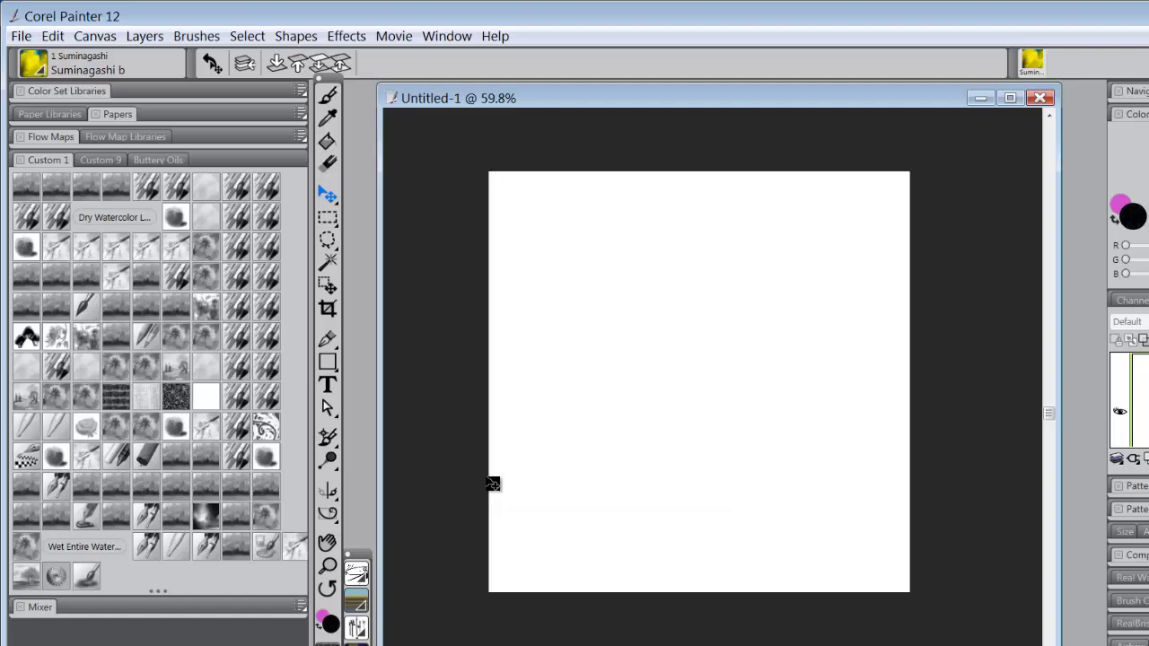
{"action": "key", "text": "ctrl+minus"}
{"action": "key", "text": "ctrl+minus"}
{"action": "key", "text": "ctrl+minus"}
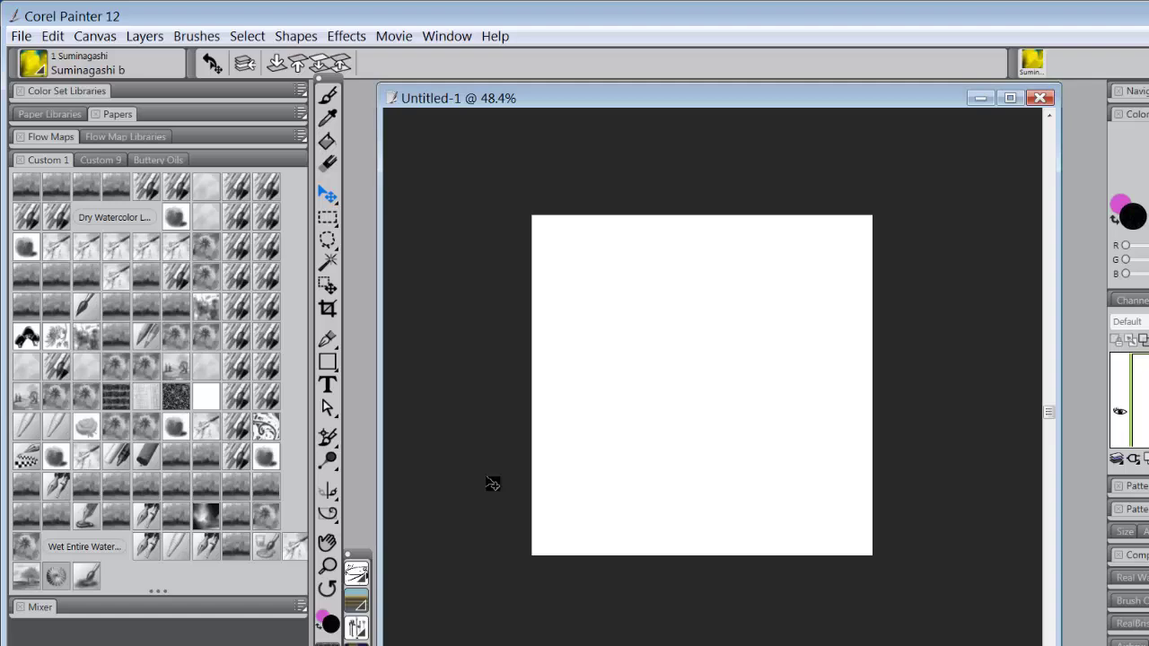
{"action": "key", "text": "ctrl+plus"}
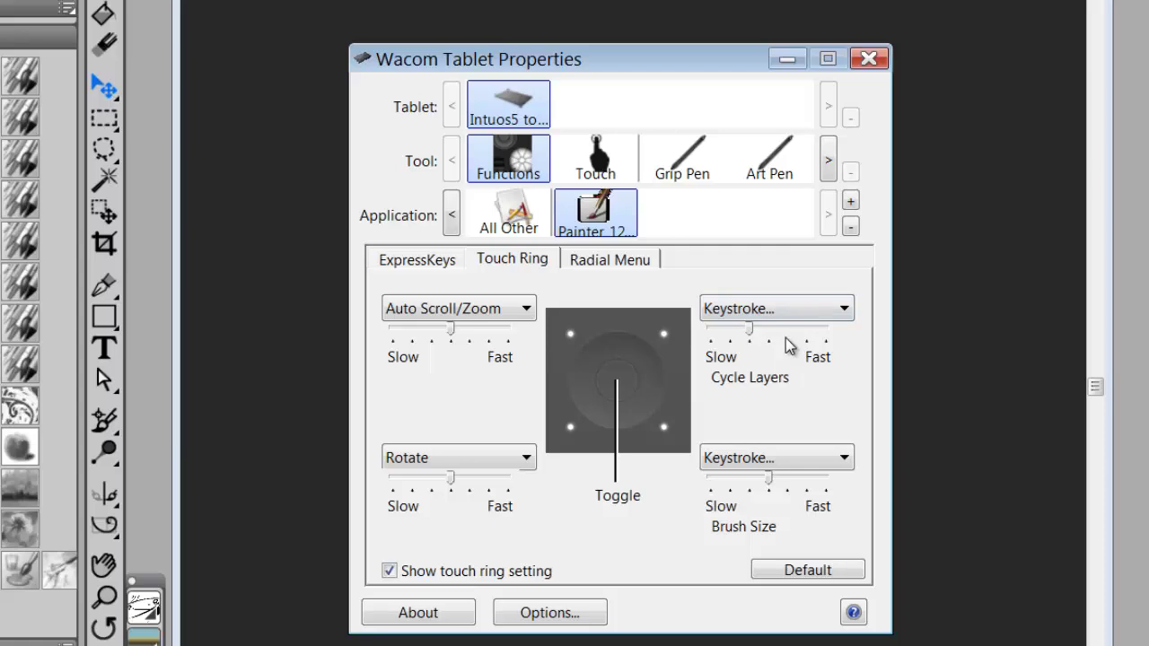
{"action": "left_click", "coordinate": [845, 309]}
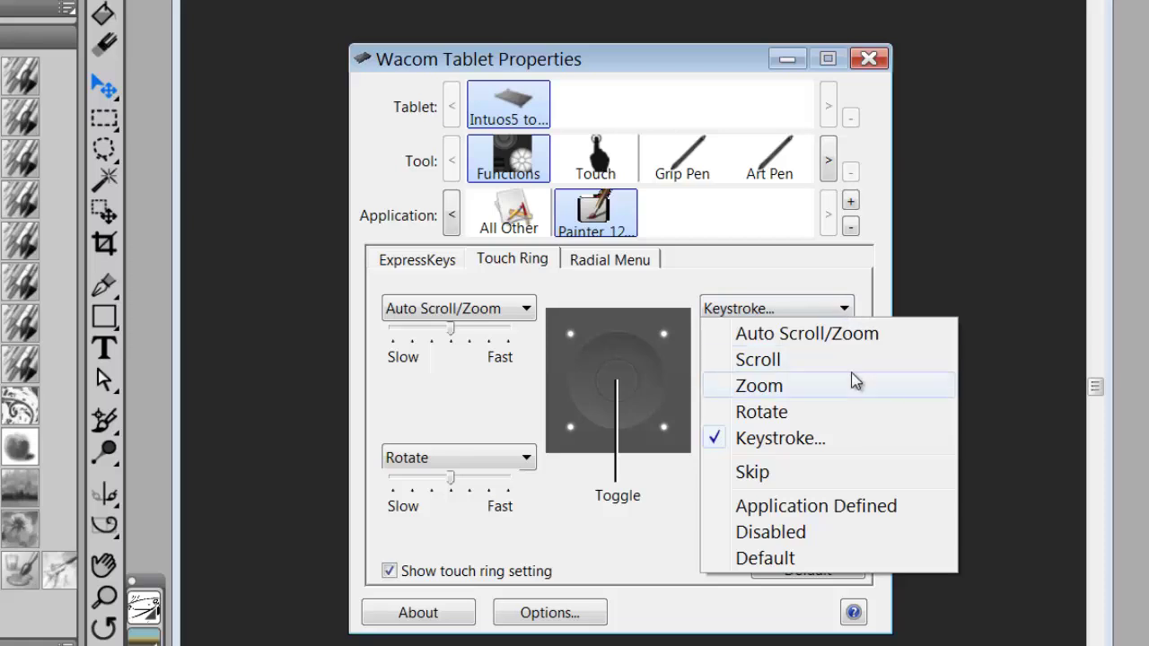
{"action": "left_click", "coordinate": [824, 438]}
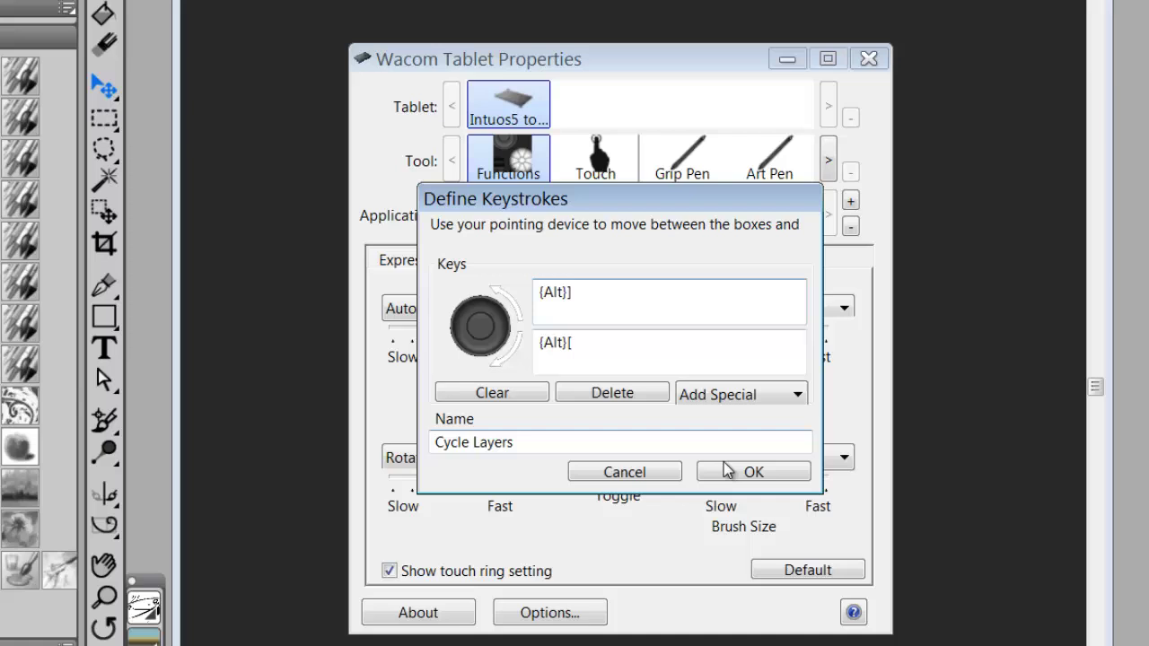
{"action": "left_click", "coordinate": [624, 474]}
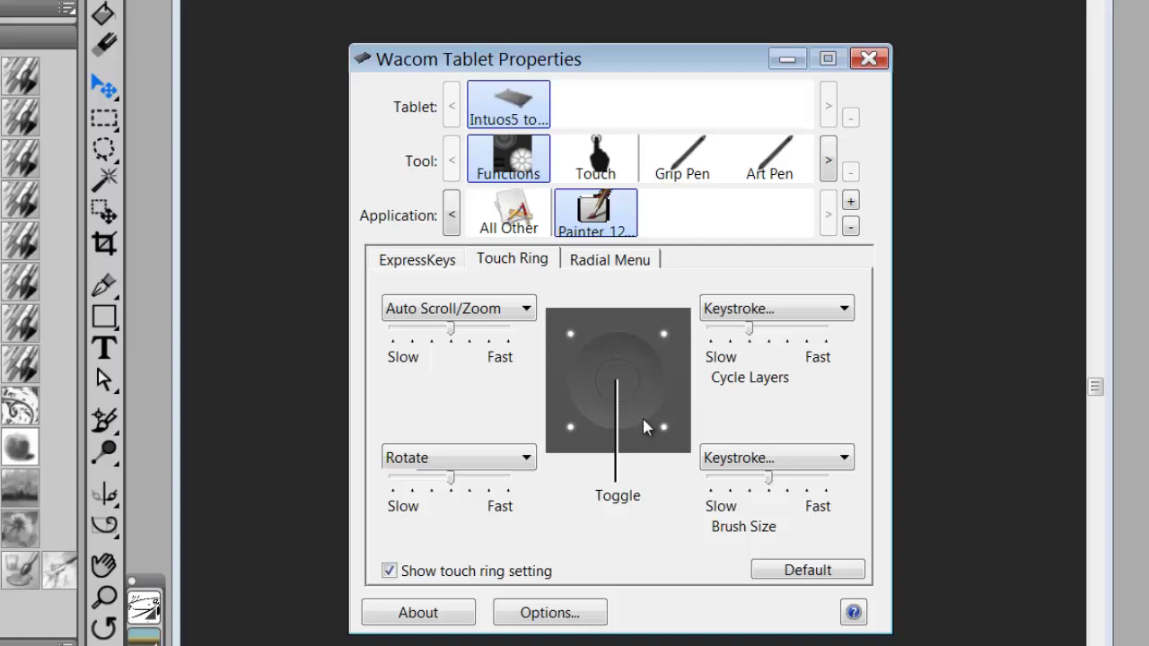
- Replace both Cycle Layers keystrokes with ] and [ and rename them Brush Size
{"action": "left_click", "coordinate": [846, 309]}
{"action": "left_click", "coordinate": [783, 438]}
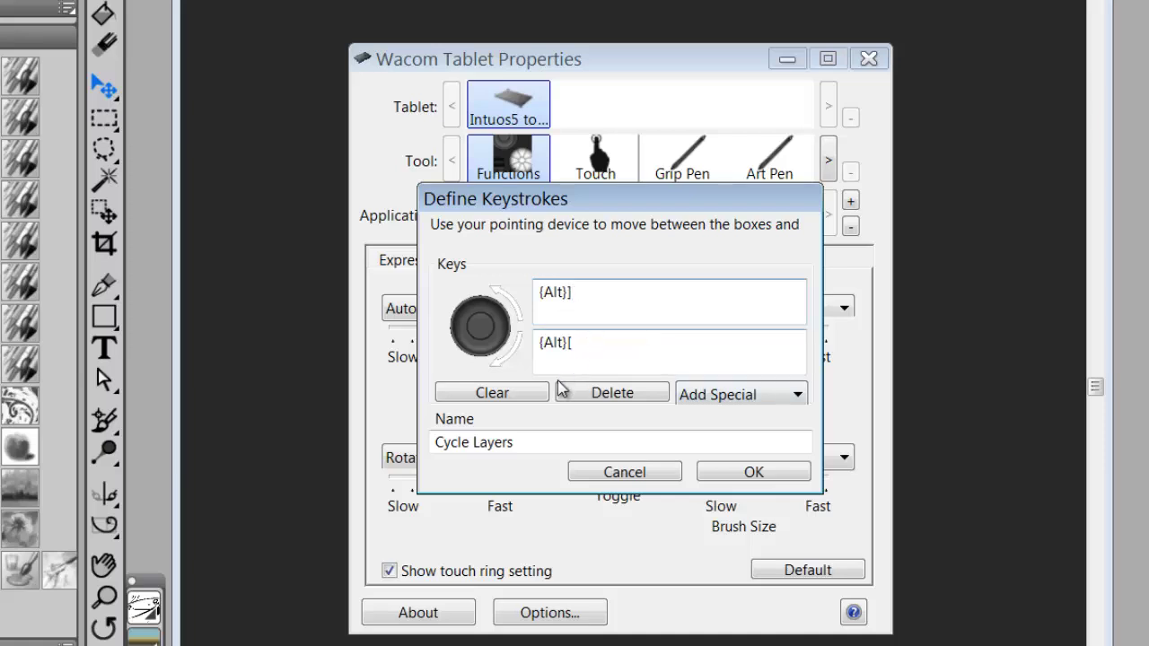
{"action": "left_click", "coordinate": [518, 400]}
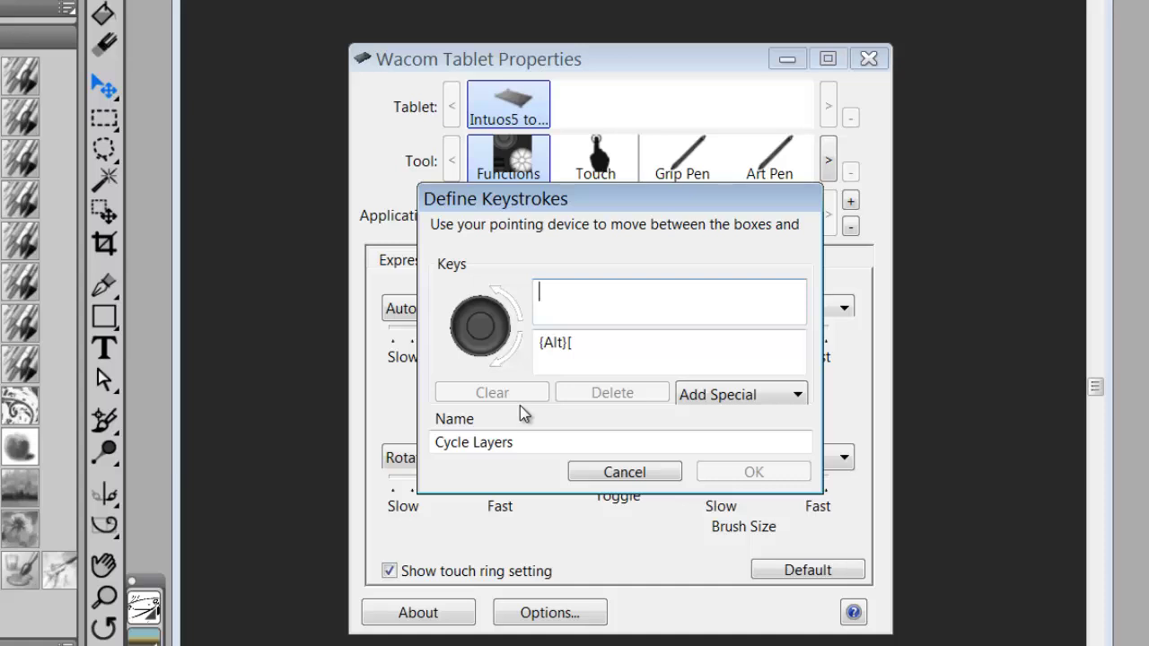
{"action": "type", "text": "]"}
{"action": "left_click", "coordinate": [594, 354]}
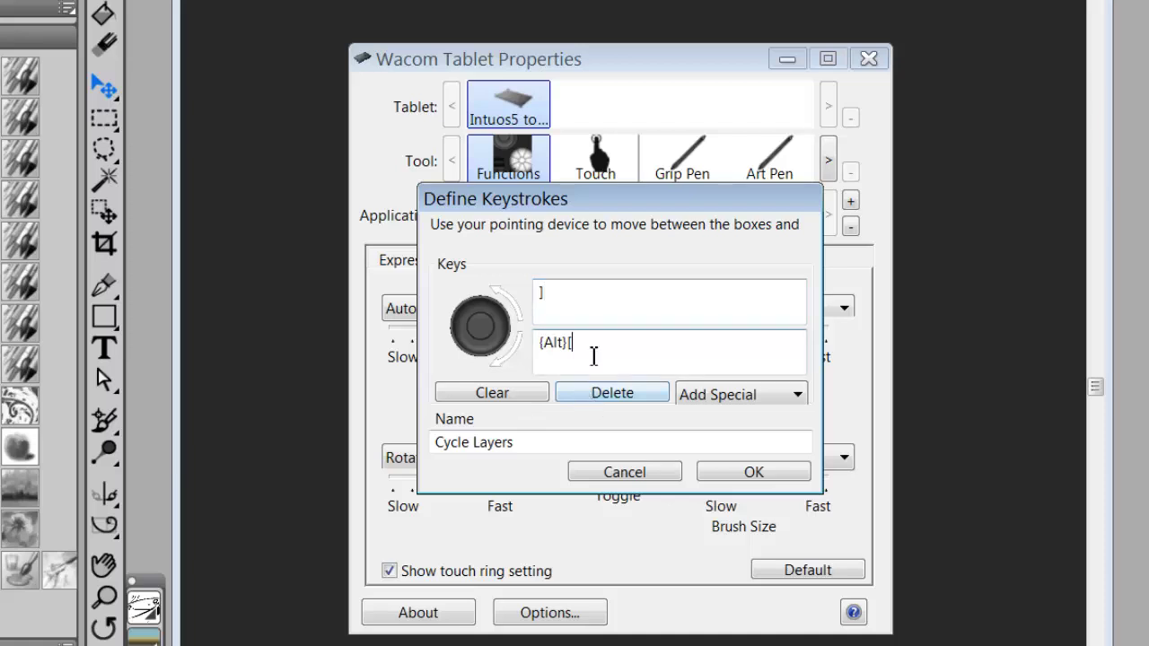
{"action": "left_click", "coordinate": [519, 397]}
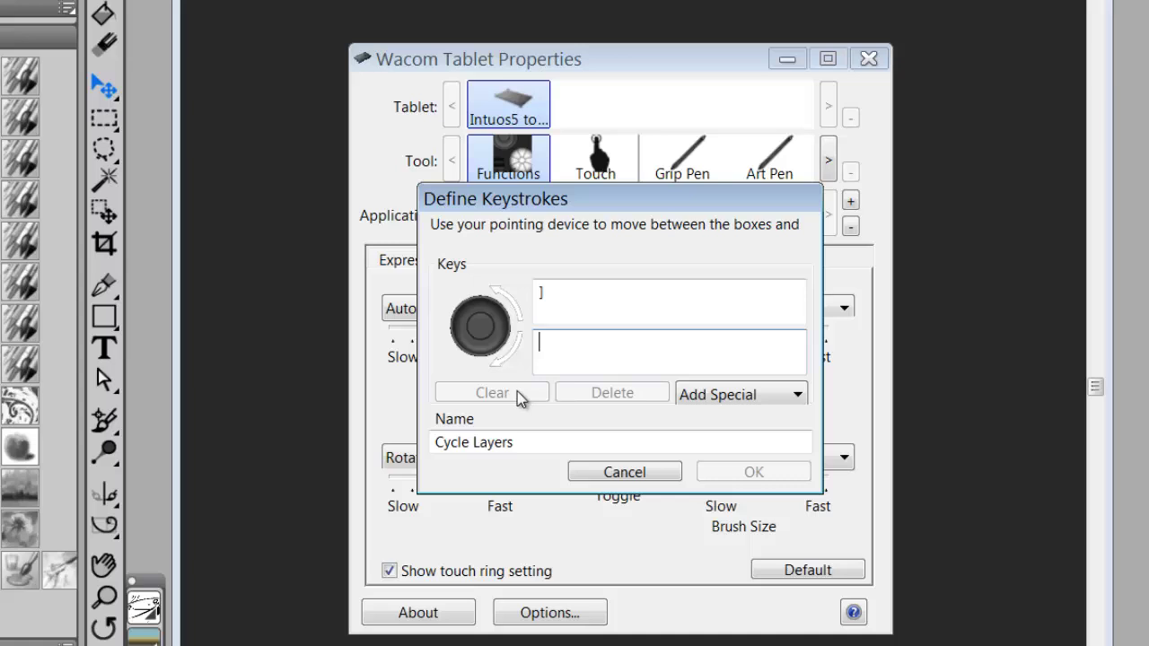
{"action": "type", "text": "["}
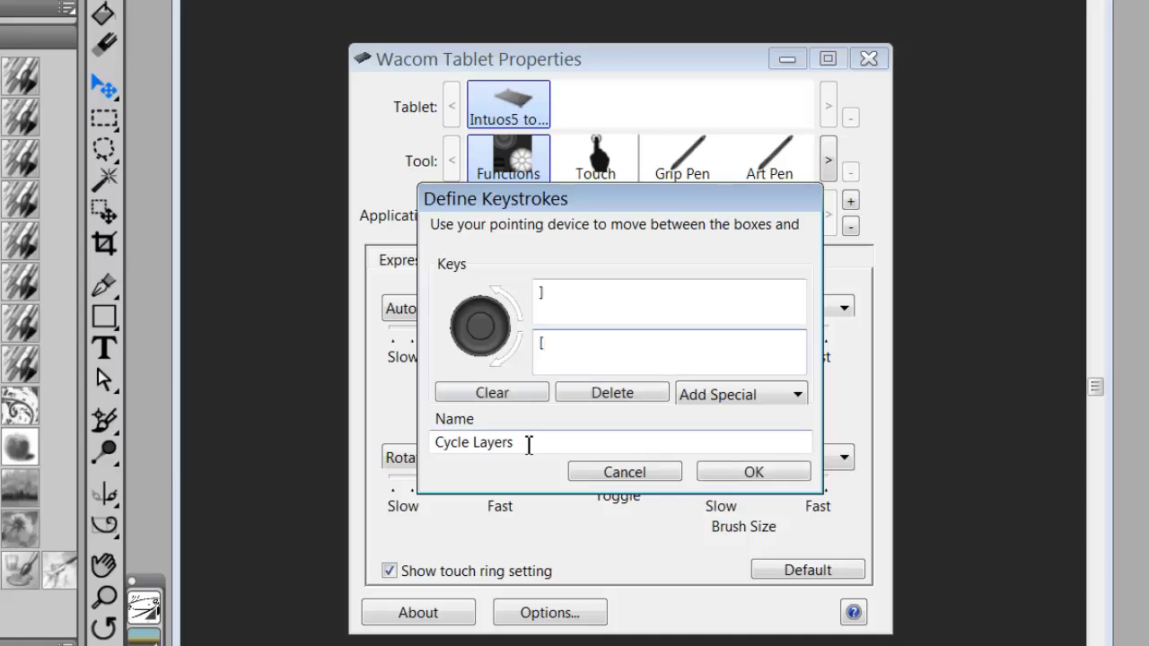
{"action": "left_click_drag", "start_coordinate": [526, 442], "coordinate": [359, 440]}
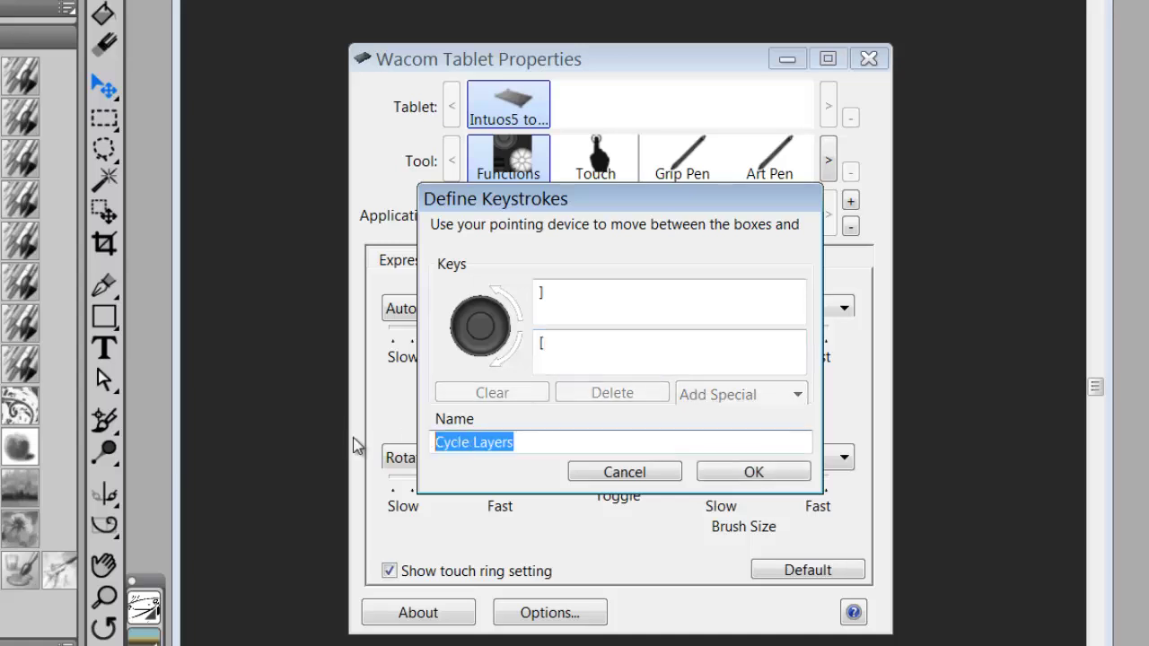
{"action": "type", "text": "Brush Size"}
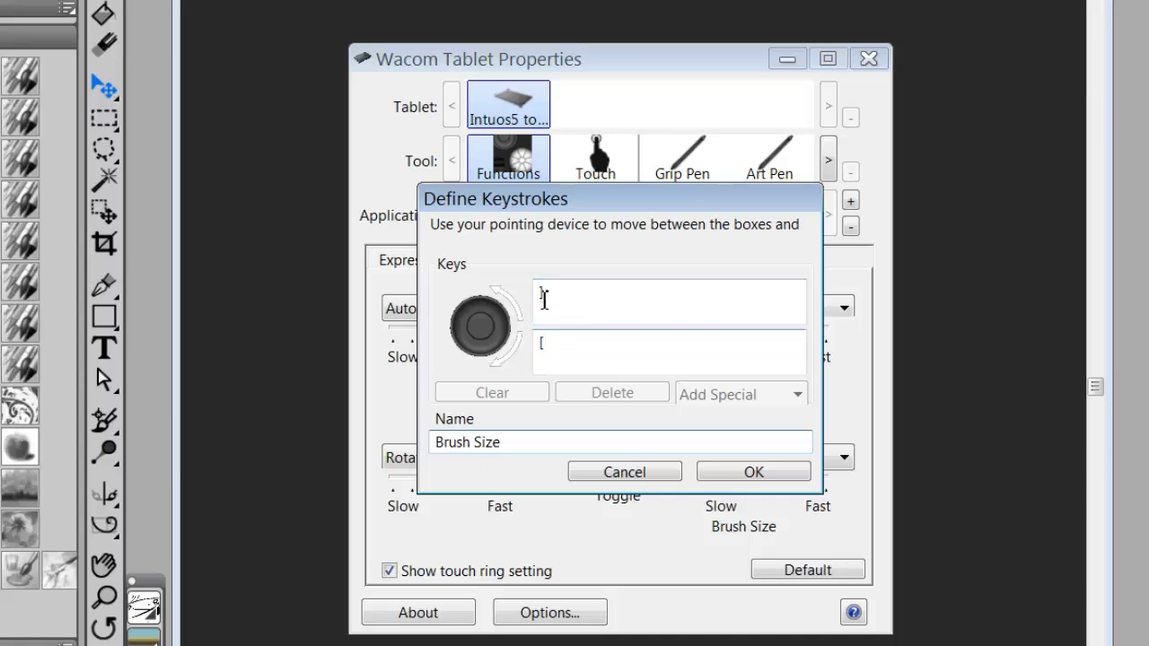
{"action": "left_click", "coordinate": [754, 473]}
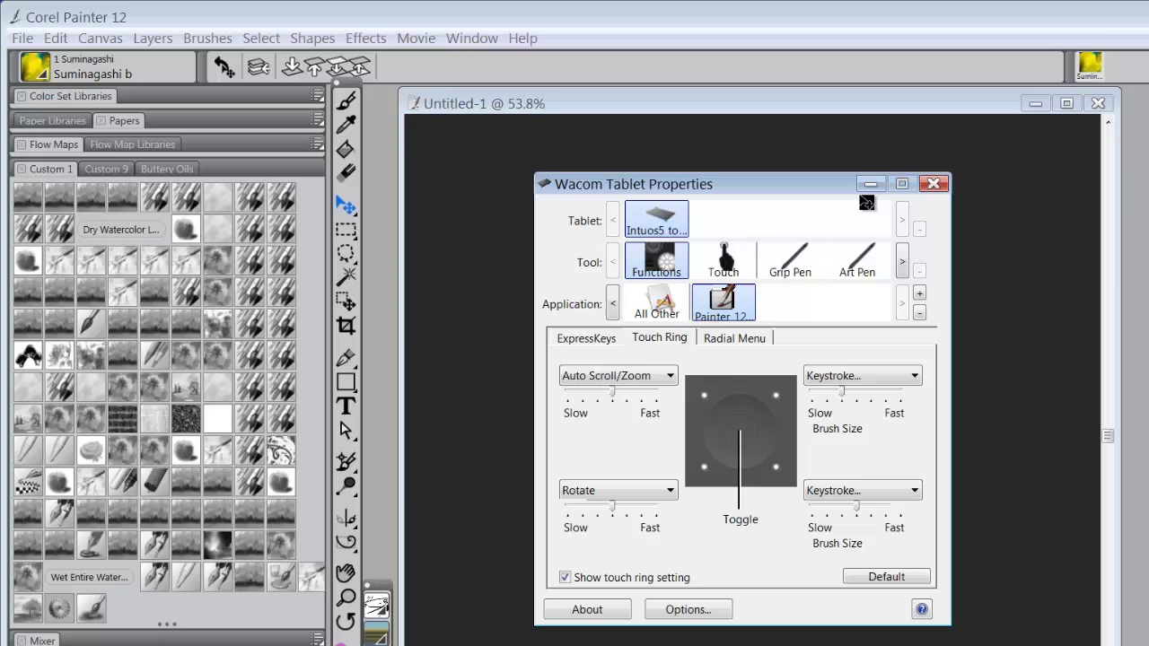
- Hide the Wacom tablet settings and switch to the painting brush
{"action": "left_click", "coordinate": [870, 184]}
{"action": "key", "text": "alt"}
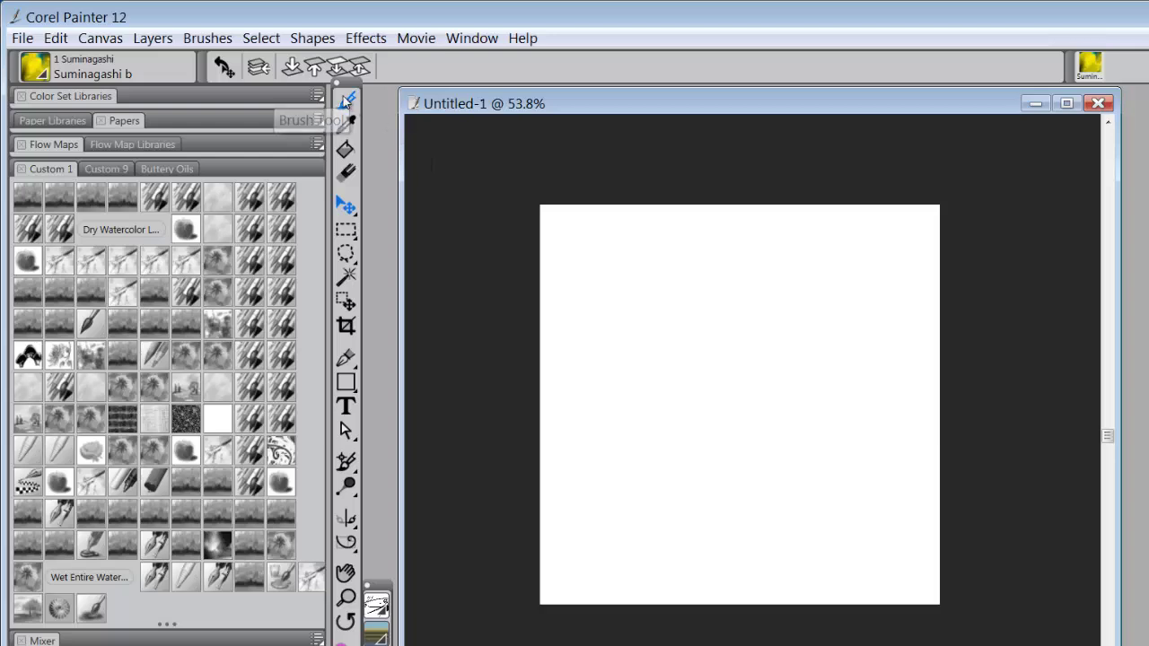
{"action": "left_click", "coordinate": [349, 104]}
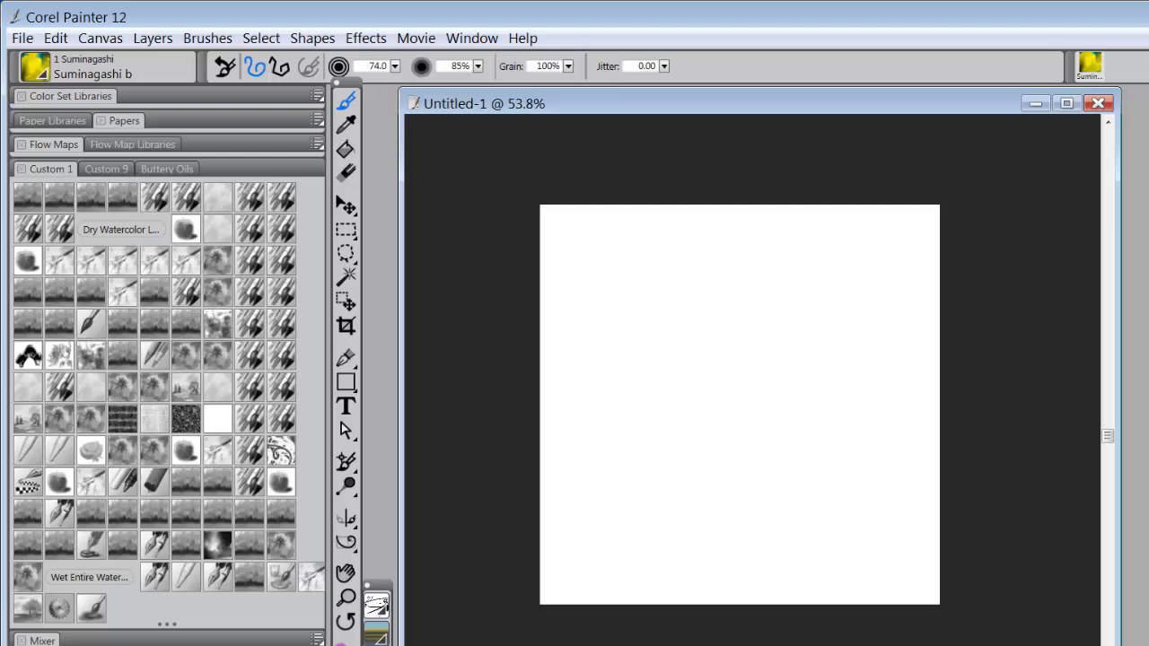
- Test brush sizing with the [ and ] keys, ending at size 69
{"action": "key", "text": "bracketleft"}
{"action": "key", "text": "bracketleft"}
{"action": "key", "text": "bracketleft"}
{"action": "key", "text": "bracketright"}
{"action": "key", "text": "bracketright"}
{"action": "key", "text": "bracketright"}
{"action": "key", "text": "bracketright"}
{"action": "key", "text": "bracketright"}
{"action": "key", "text": "bracketleft"}
{"action": "key", "text": "bracketleft"}
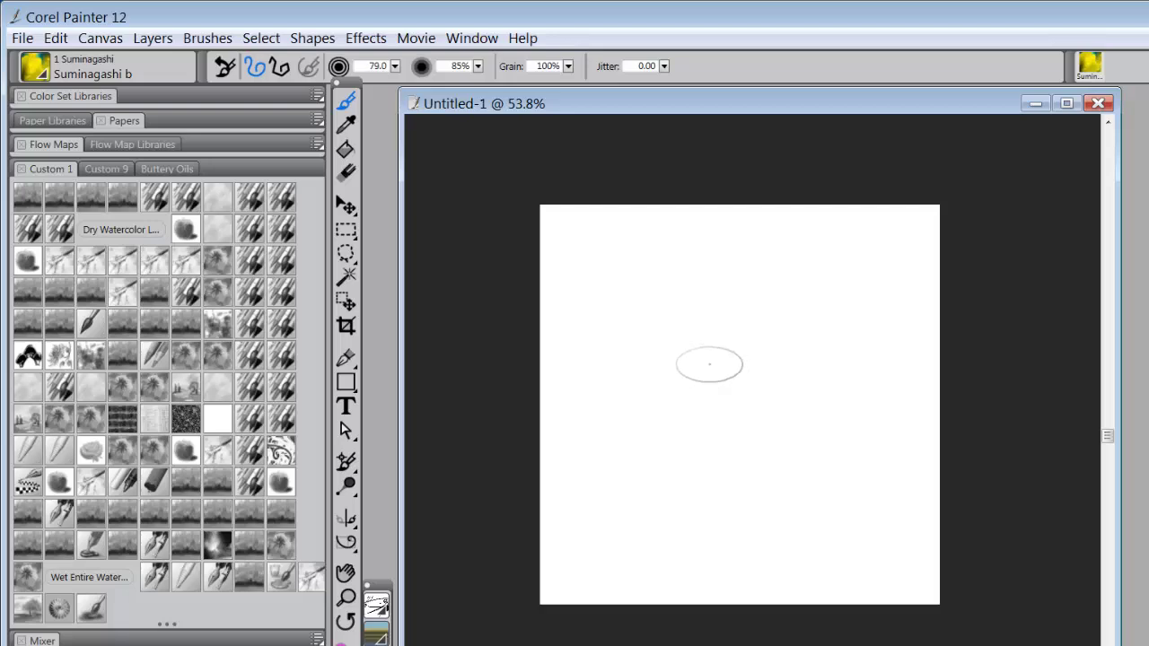
{"action": "key", "text": "bracketleft"}
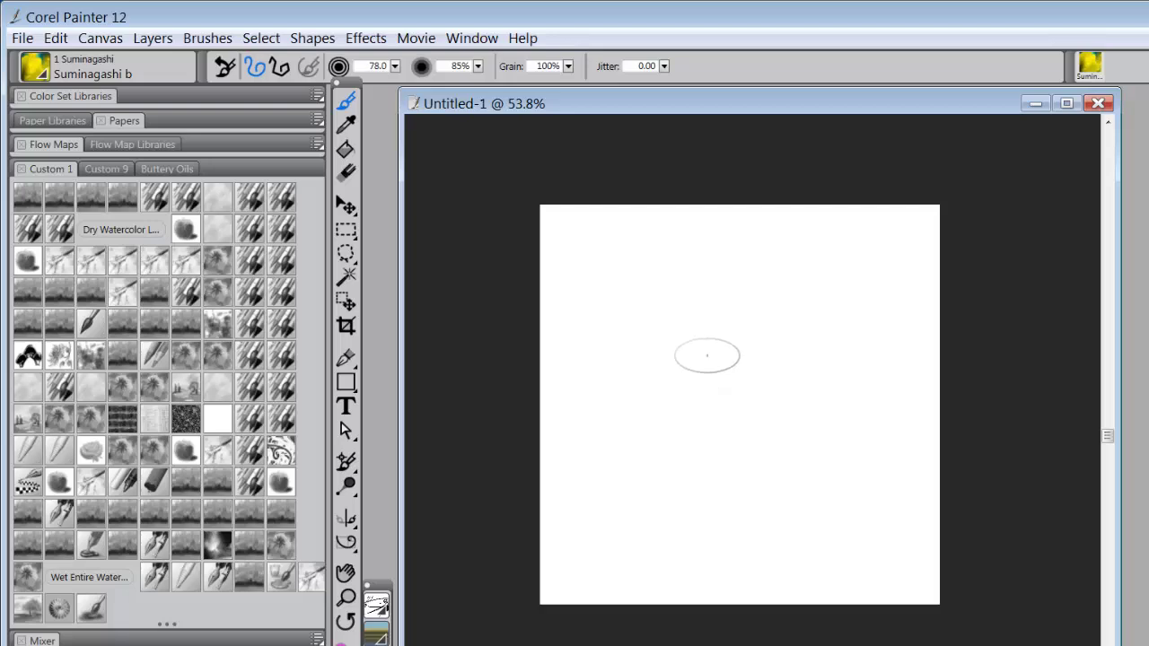
{"action": "key", "text": "bracketleft"}
{"action": "key", "text": "bracketleft"}
{"action": "key", "text": "bracketleft"}
{"action": "key", "text": "bracketright"}
{"action": "key", "text": "bracketright"}
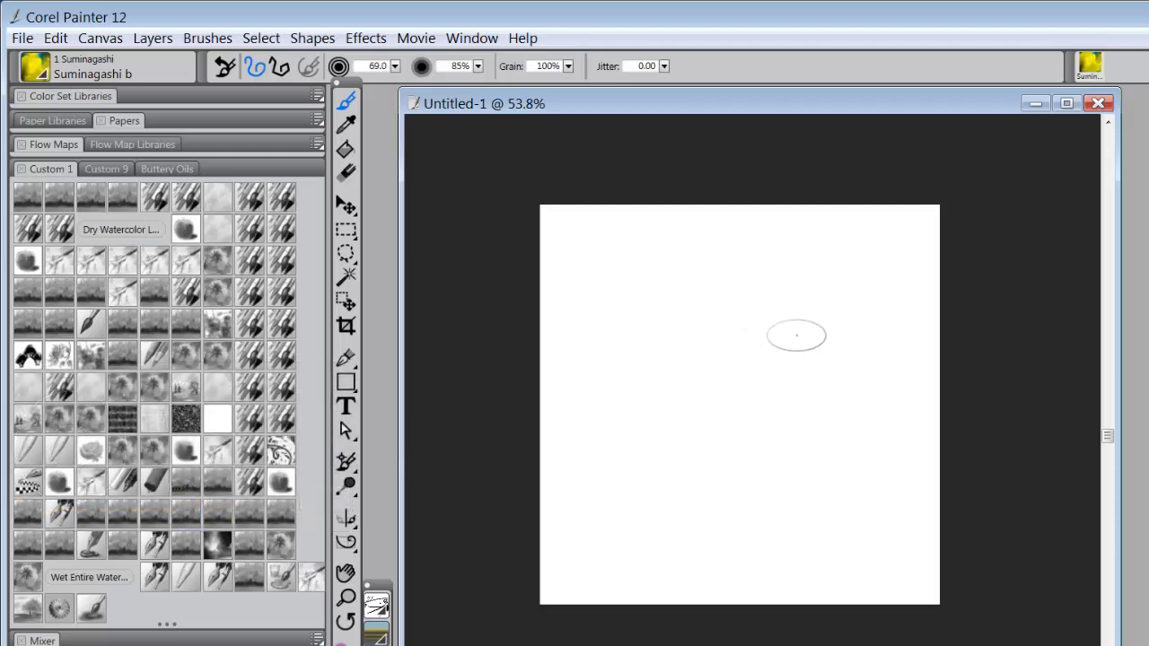
- Spin the canvas both ways with the touch ring, then reset the Rotate Page angle to 0°
{"action": "scroll", "coordinate": [796, 314], "scroll_direction": "down", "scroll_amount": 3}
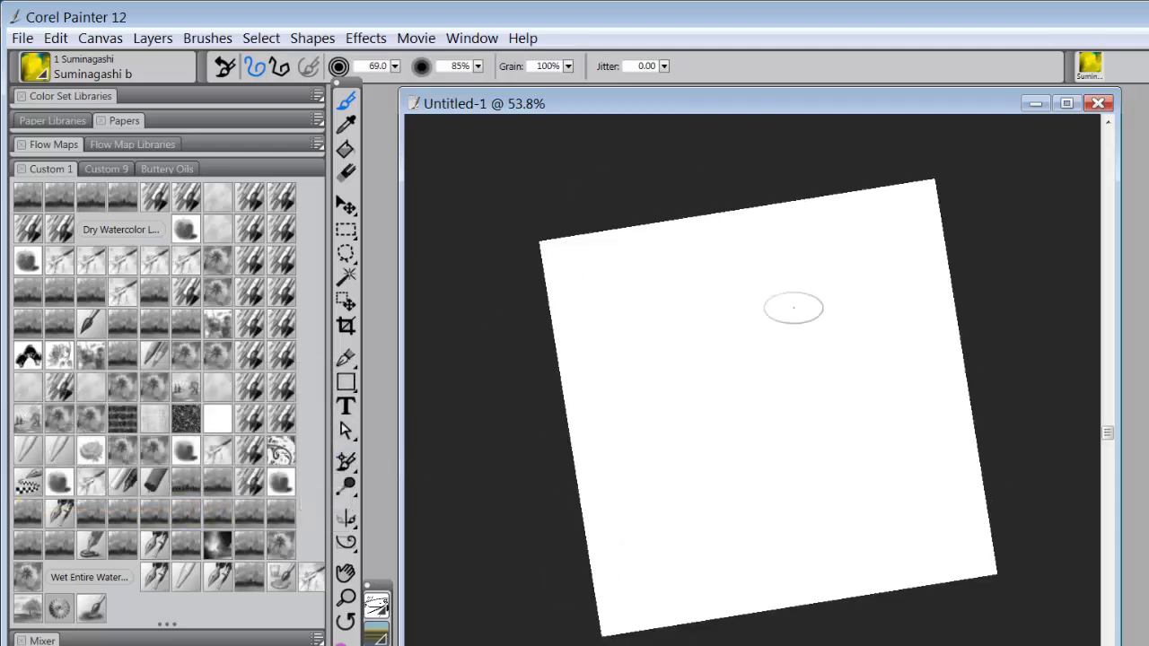
{"action": "scroll", "coordinate": [795, 305], "scroll_direction": "down", "scroll_amount": 5}
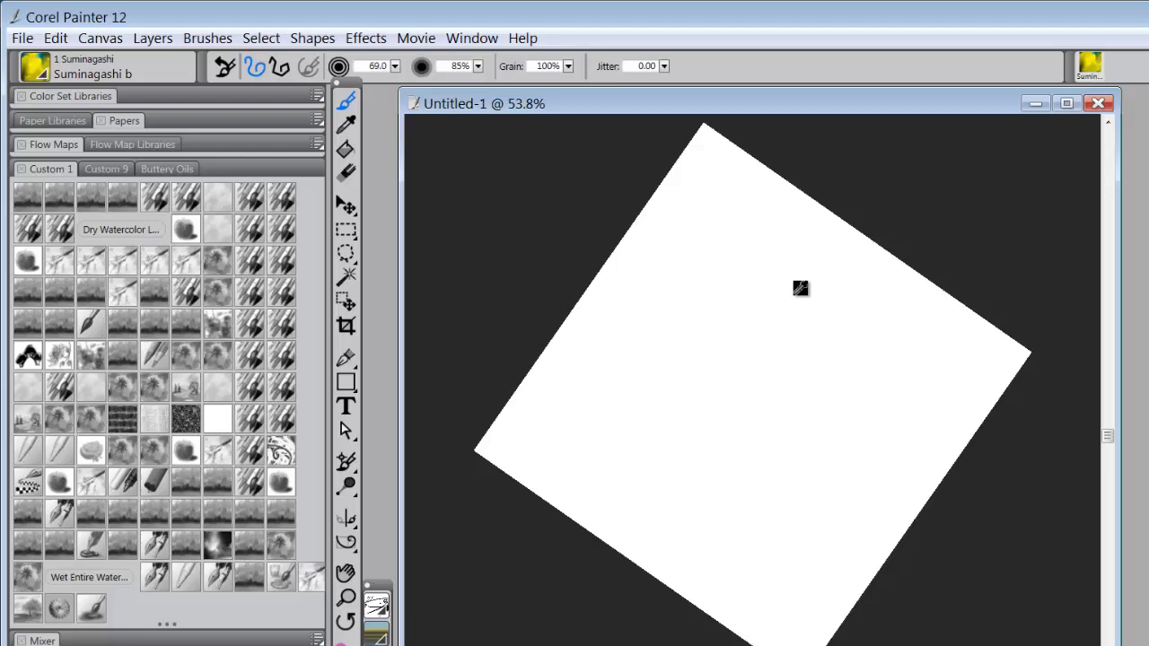
{"action": "scroll", "coordinate": [799, 287], "scroll_direction": "up", "scroll_amount": 5}
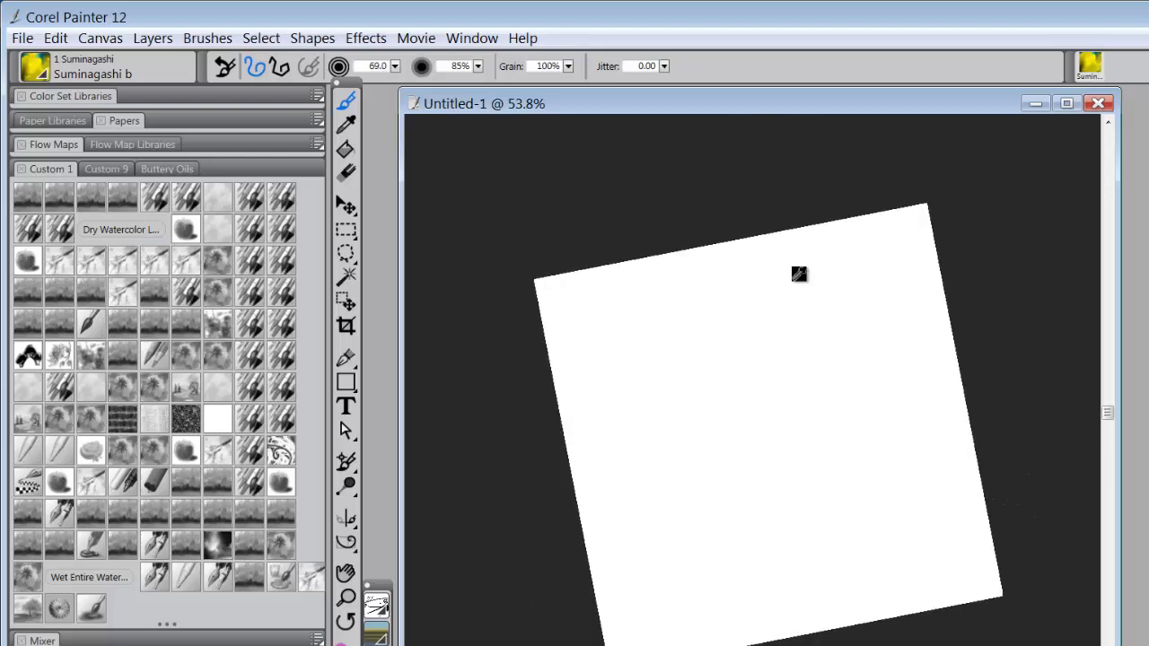
{"action": "scroll", "coordinate": [797, 276], "scroll_direction": "up", "scroll_amount": 5}
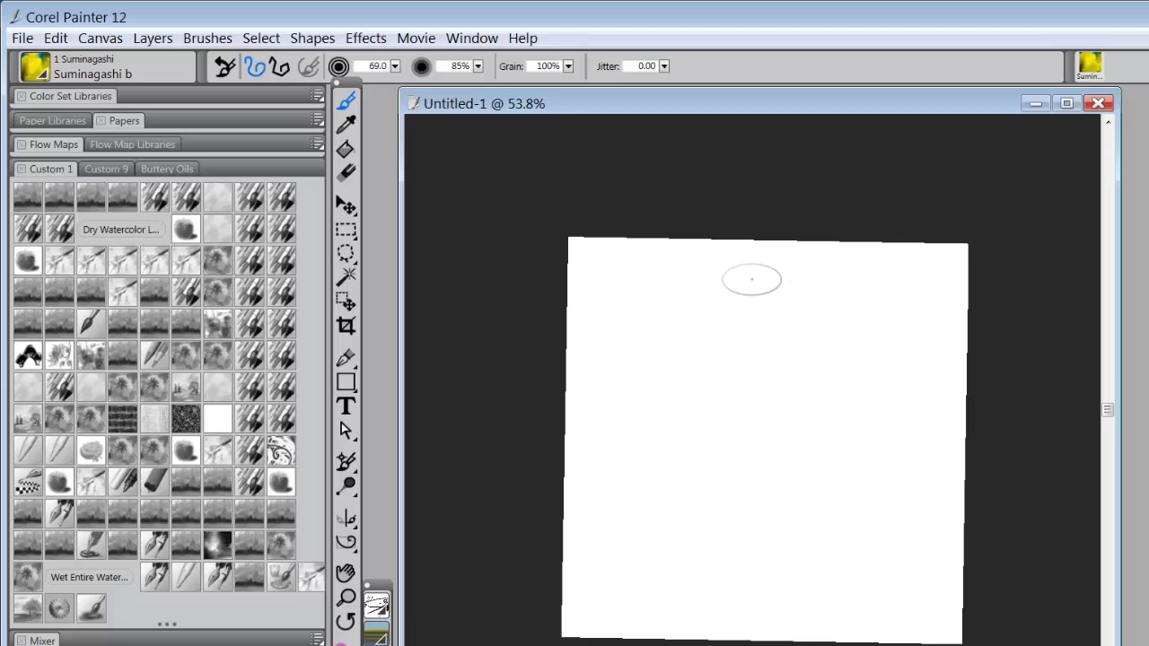
{"action": "double_click", "coordinate": [348, 623]}
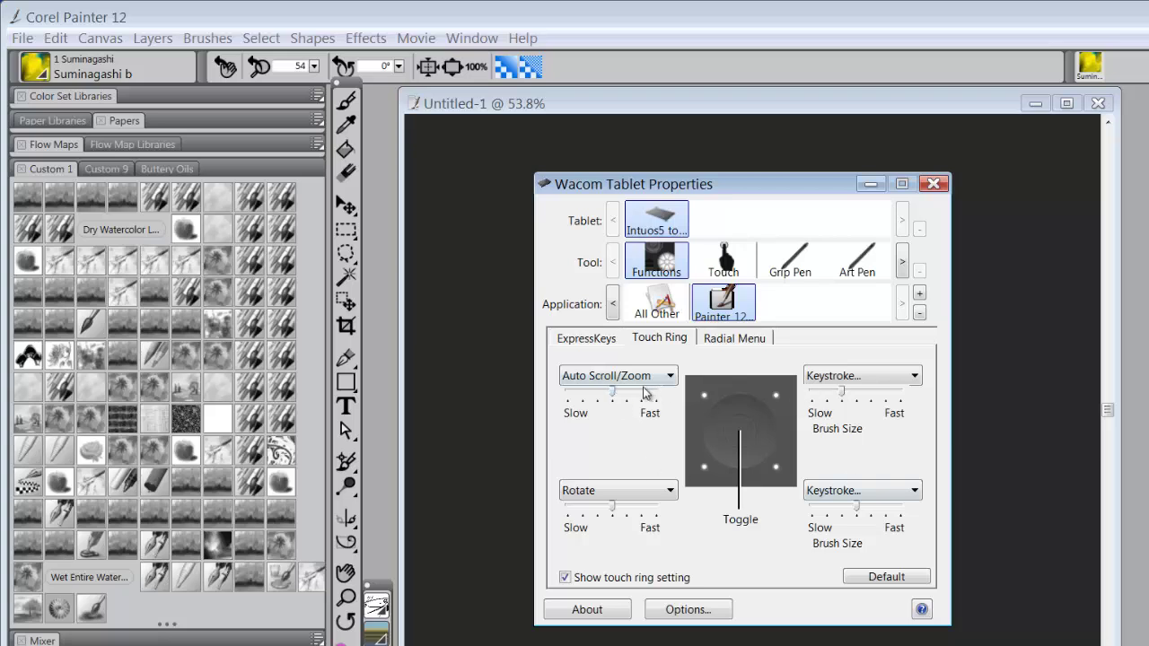
- Lower the Auto Scroll/Zoom and Rotate speed sliders toward Slow and return to the canvas
{"action": "left_click_drag", "start_coordinate": [613, 397], "coordinate": [584, 397]}
{"action": "left_click_drag", "start_coordinate": [614, 512], "coordinate": [585, 511]}
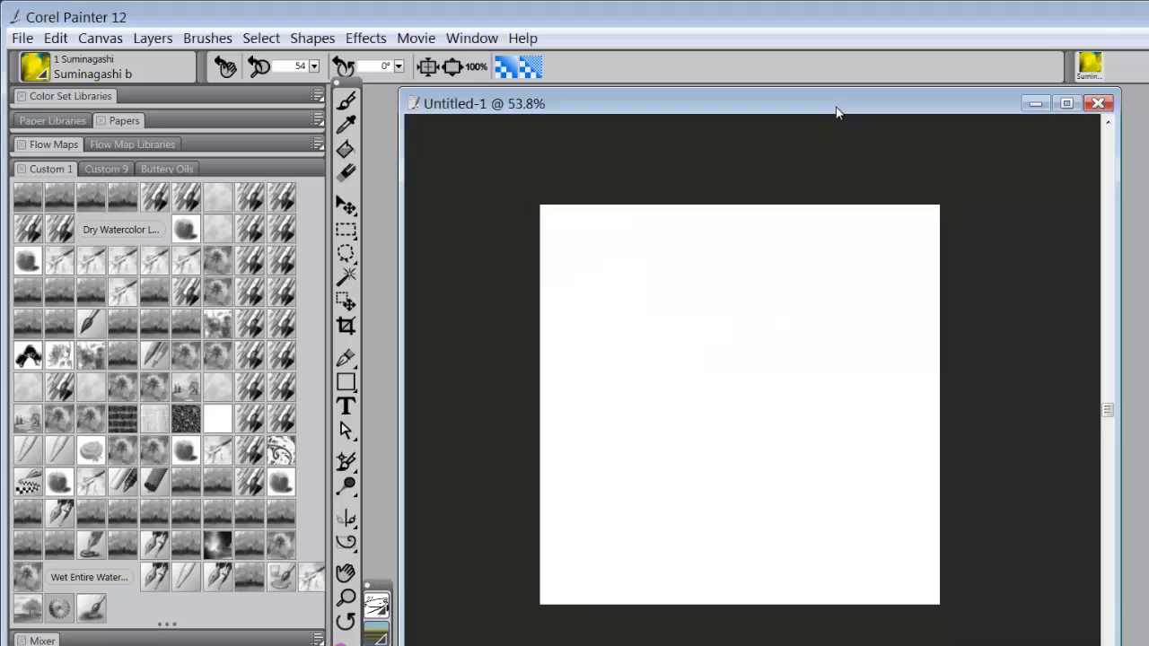
{"action": "left_click", "coordinate": [840, 114]}
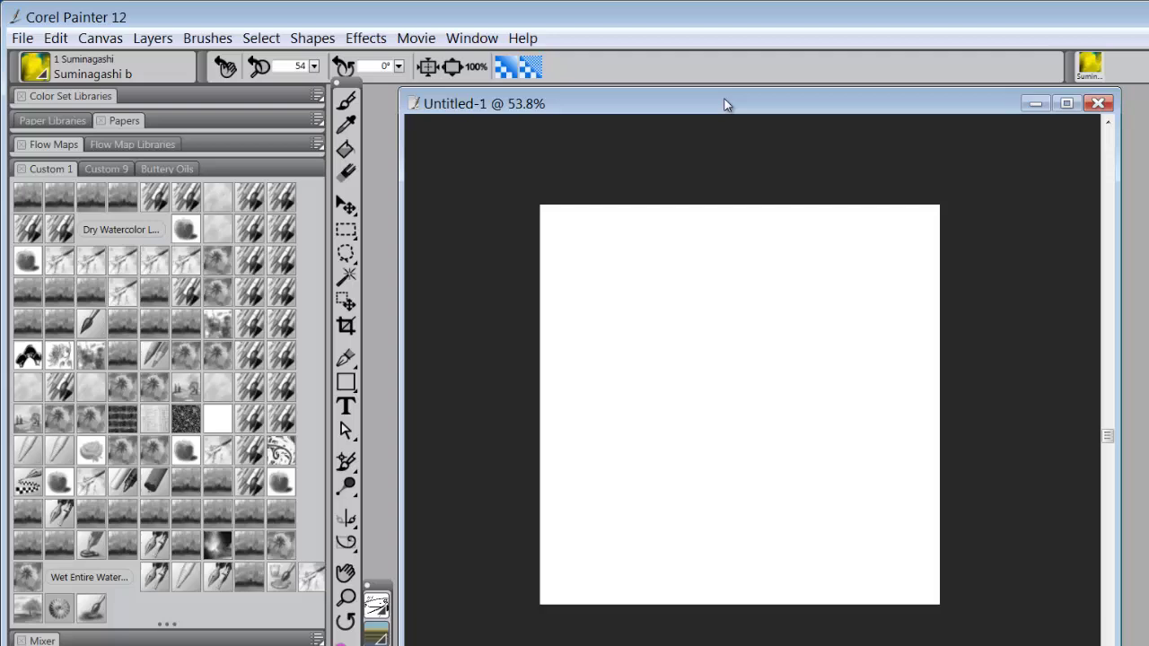
- Test the slower touch-ring zoom in and out, then rotate the canvas to 1°
{"action": "scroll", "coordinate": [725, 127], "scroll_direction": "up", "scroll_amount": 5}
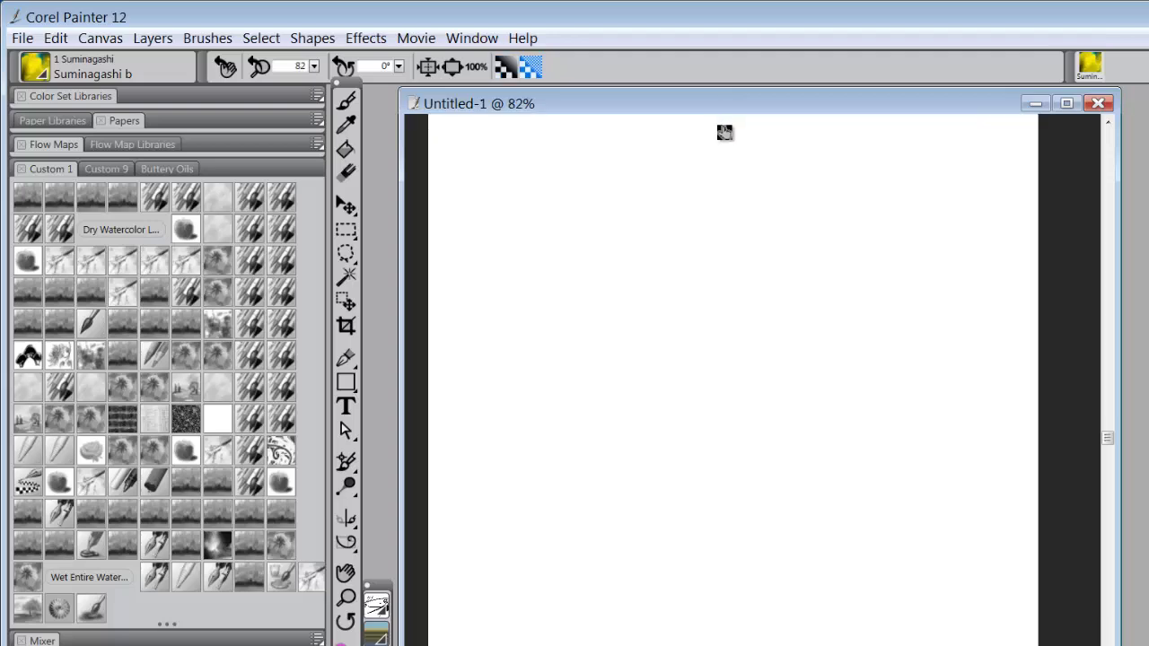
{"action": "scroll", "coordinate": [725, 132], "scroll_direction": "down", "scroll_amount": 4}
{"action": "scroll", "coordinate": [723, 135], "scroll_direction": "down", "scroll_amount": 4}
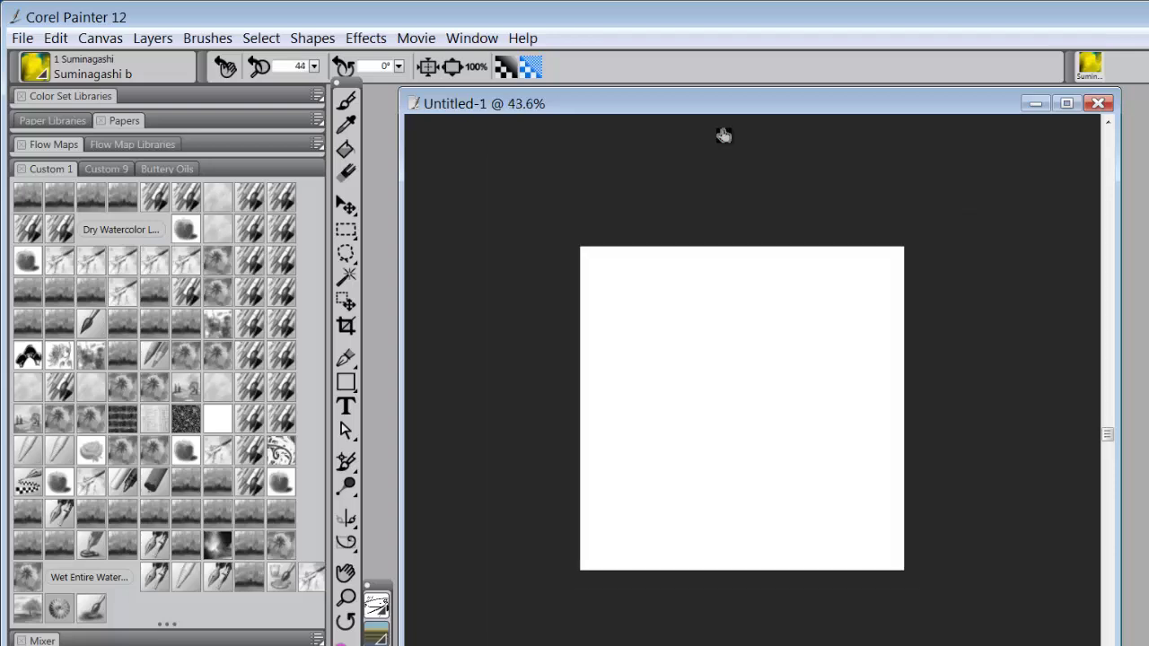
{"action": "scroll", "coordinate": [724, 136], "scroll_direction": "down", "scroll_amount": 2}
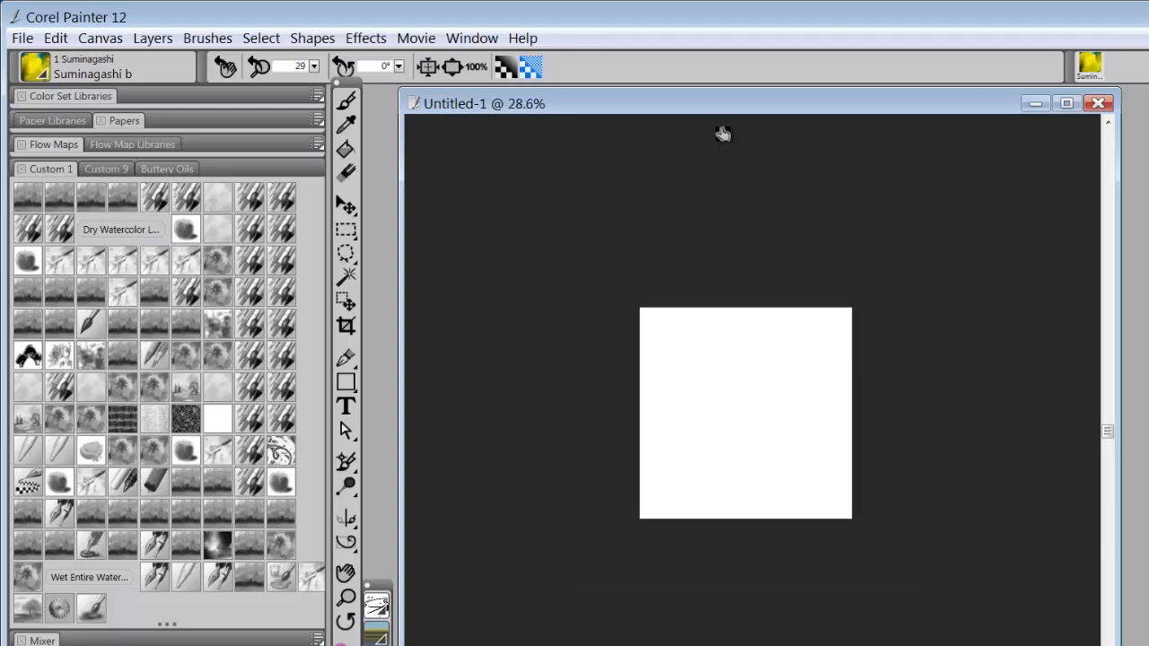
{"action": "scroll", "coordinate": [722, 134], "scroll_direction": "up", "scroll_amount": 2}
{"action": "scroll", "coordinate": [722, 135], "scroll_direction": "up", "scroll_amount": 5}
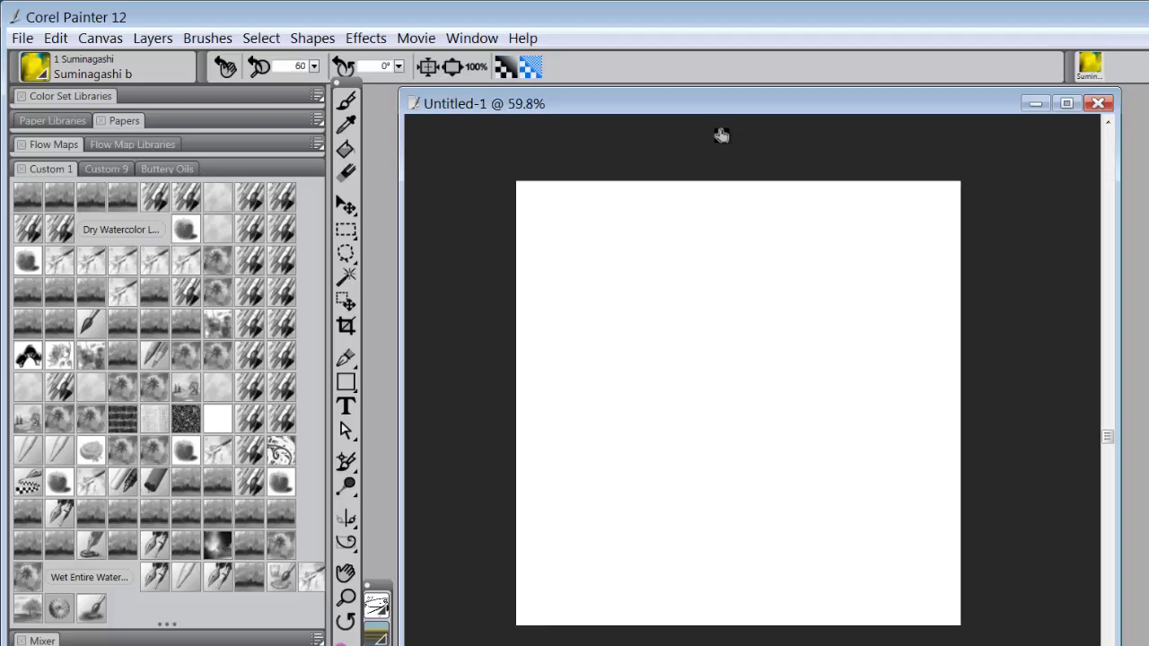
{"action": "scroll", "coordinate": [721, 135], "scroll_direction": "down", "scroll_amount": 1}
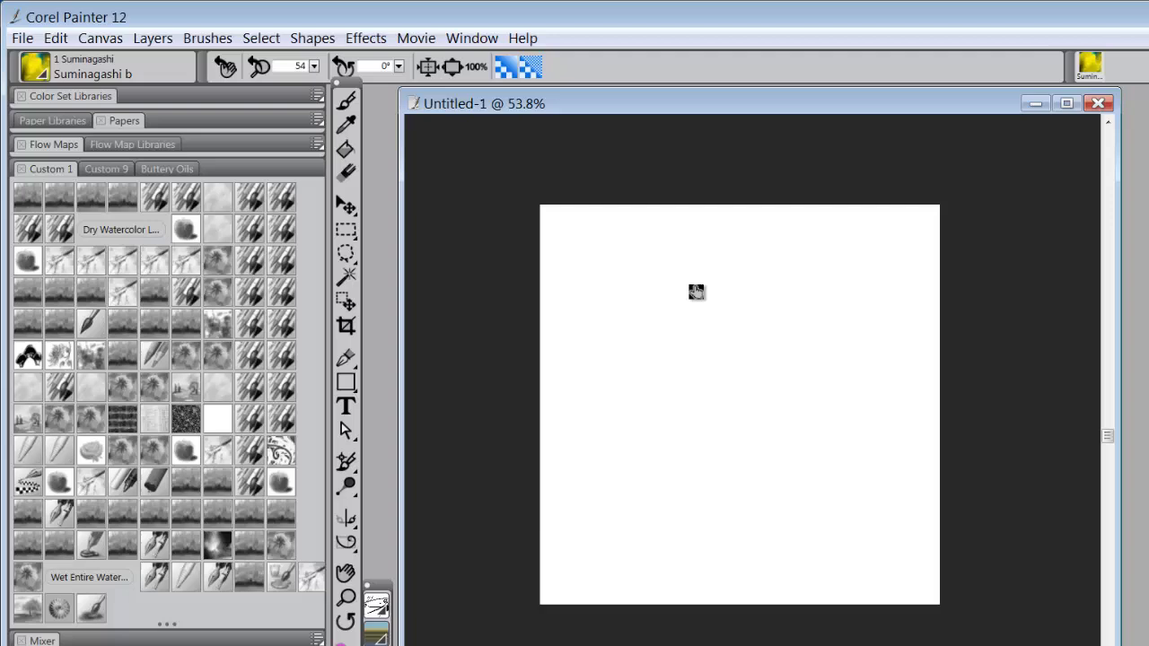
{"action": "left_click_drag", "start_coordinate": [695, 295], "coordinate": [697, 279]}
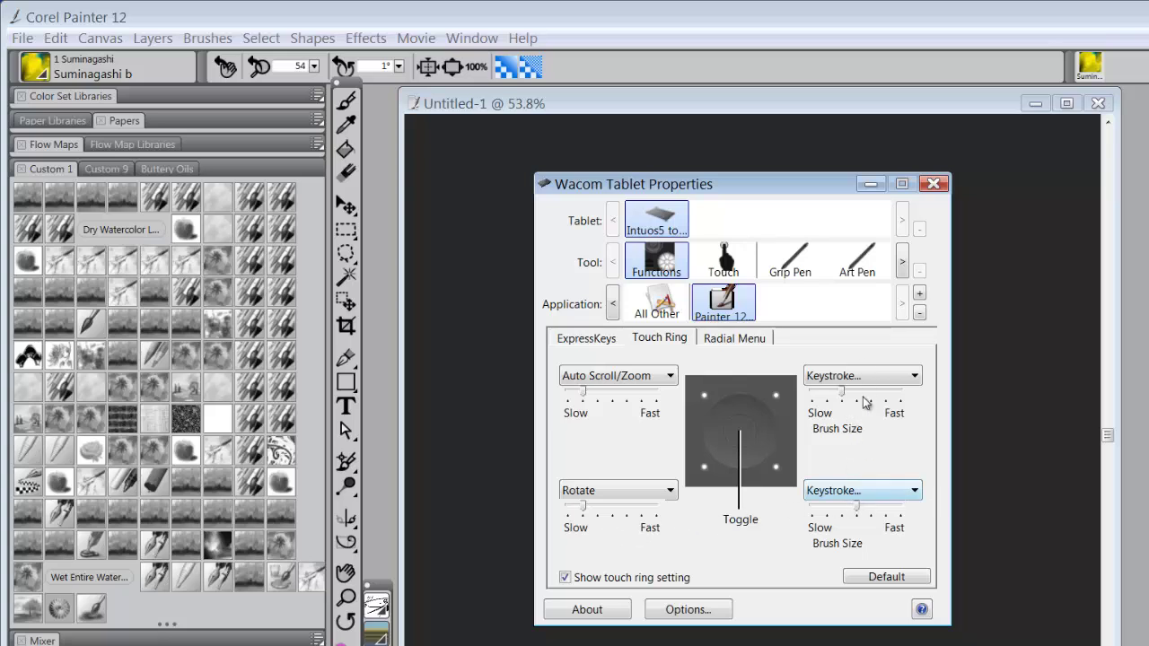
- Nudge the top Keystroke (Brush Size) speed slider one step right toward Fast
{"action": "left_click_drag", "start_coordinate": [842, 392], "coordinate": [857, 393]}
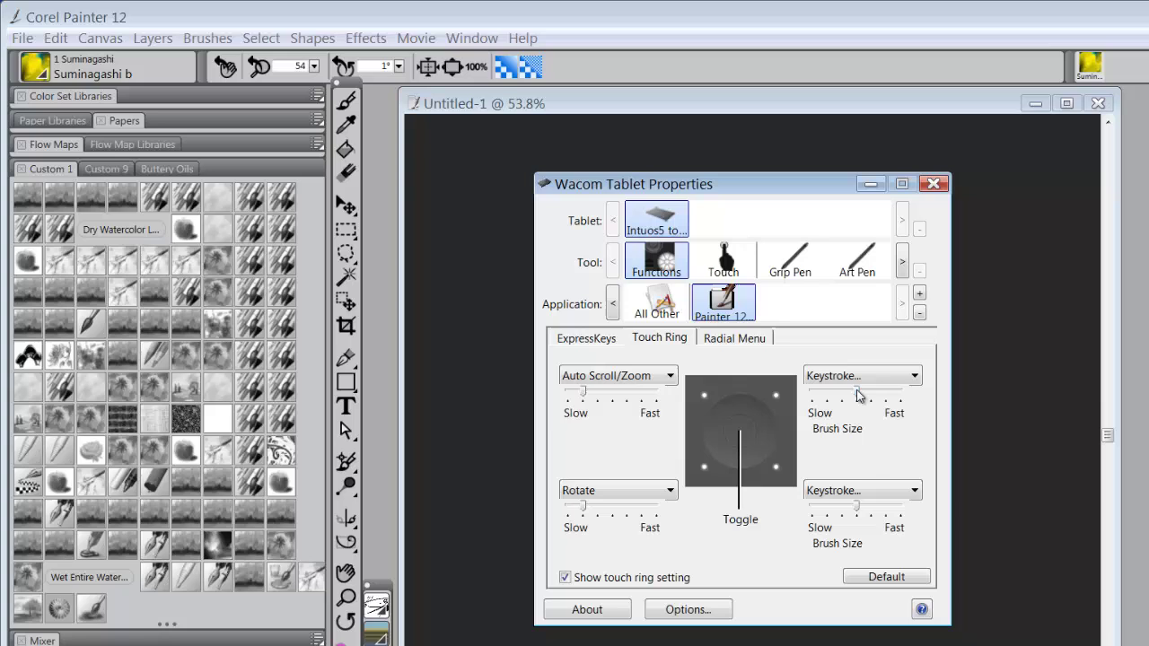